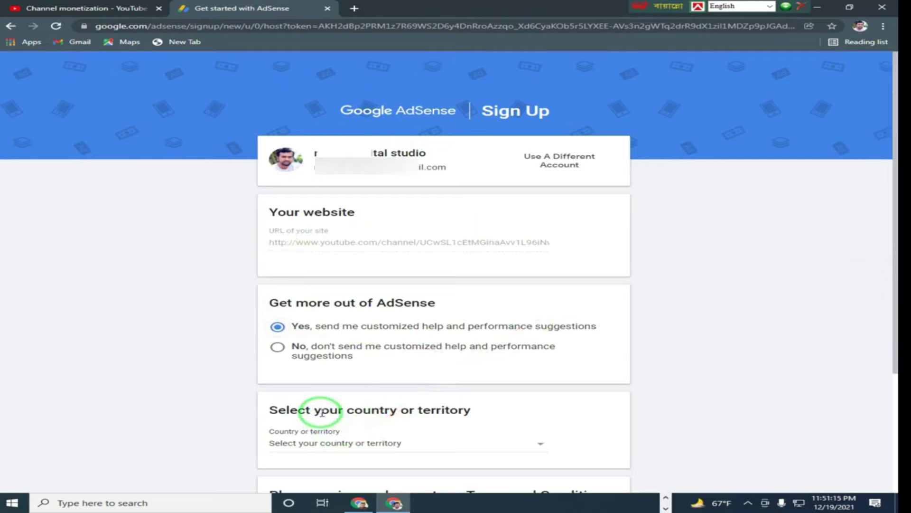
Step: Select Bangladesh as the country for the AdSense account
left_click(541, 444)
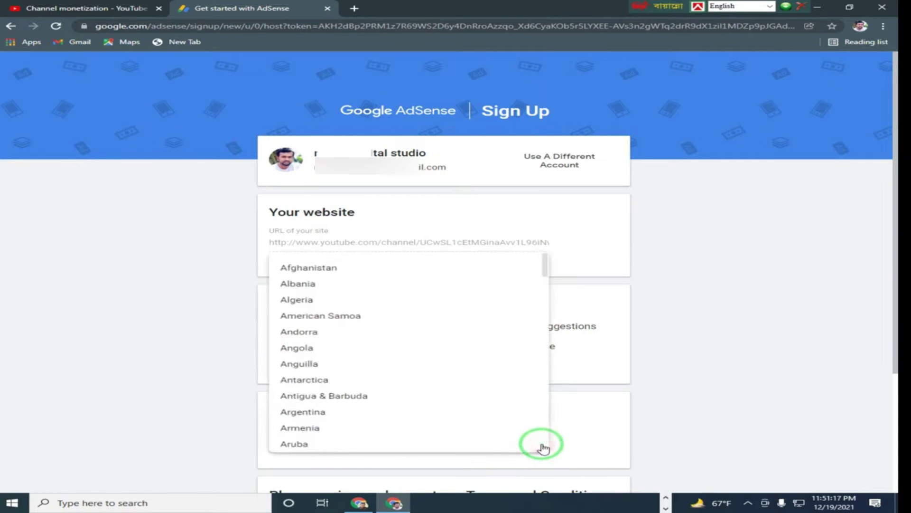
mouse_move(546, 264)
left_mouse_down()
mouse_move(553, 294)
mouse_move(550, 271)
left_mouse_up()
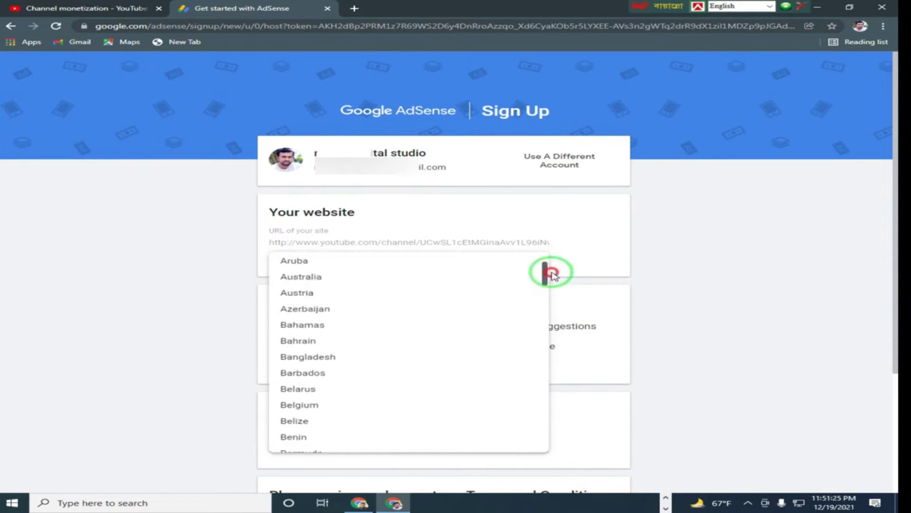
left_click(340, 360)
Step: Accept the AdSense terms and conditions and create the account
left_click_drag(888, 285, 890, 479)
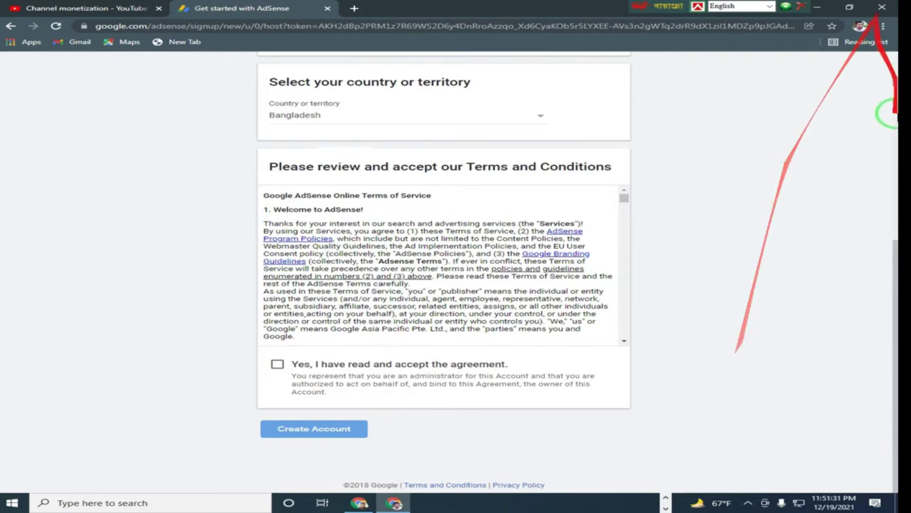
left_click_drag(890, 274, 890, 248)
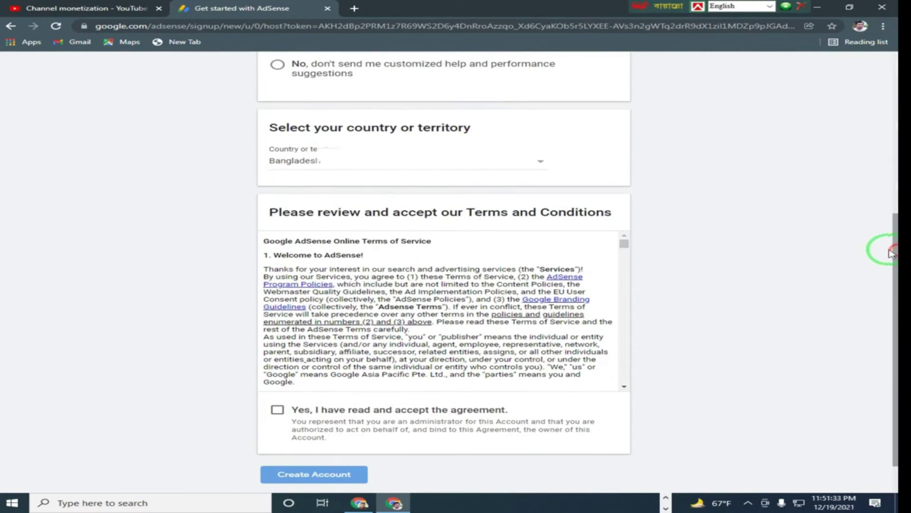
left_click(279, 411)
left_click_drag(894, 328, 896, 356)
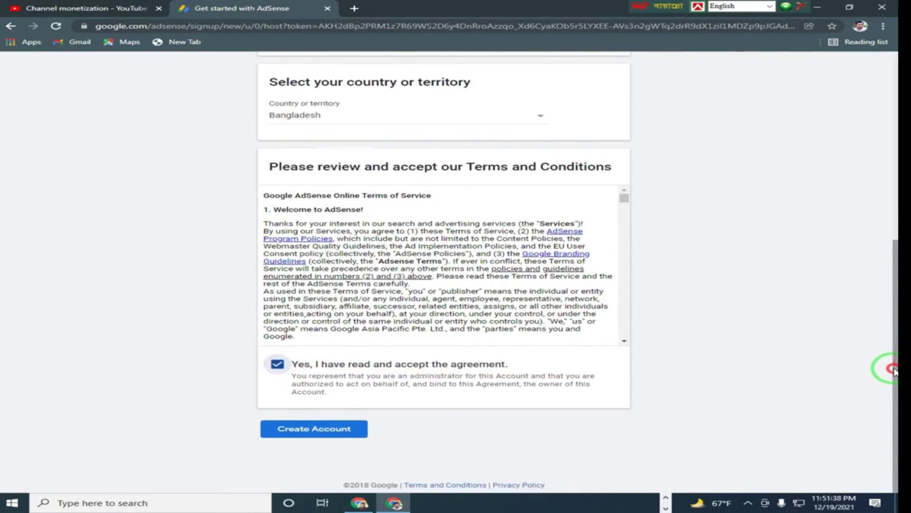
left_click(287, 431)
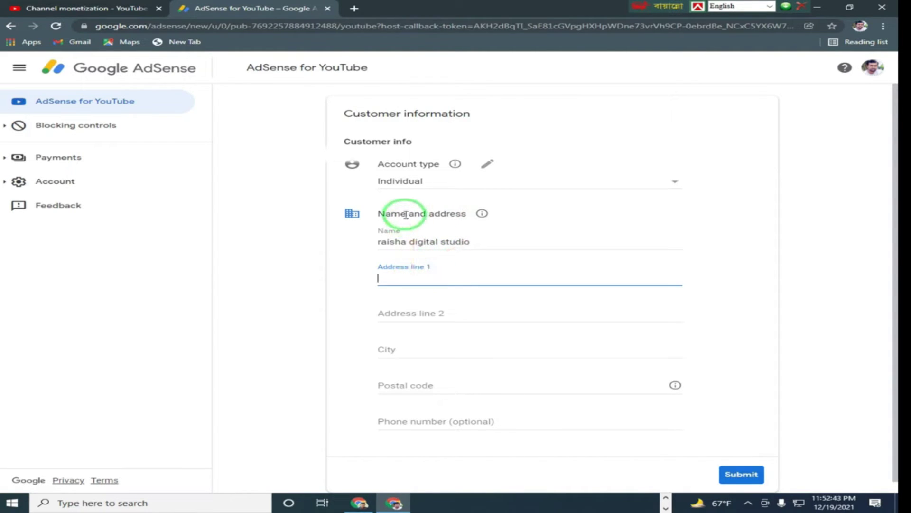
Step: Replace the pre-filled payee name with the account holder's full name
left_click(475, 244)
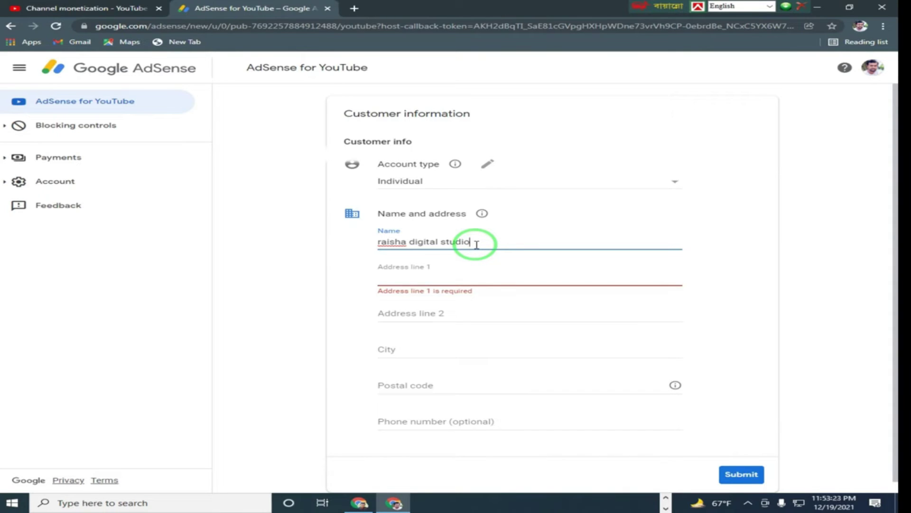
left_click_drag(477, 244, 340, 248)
key("BackSpace")
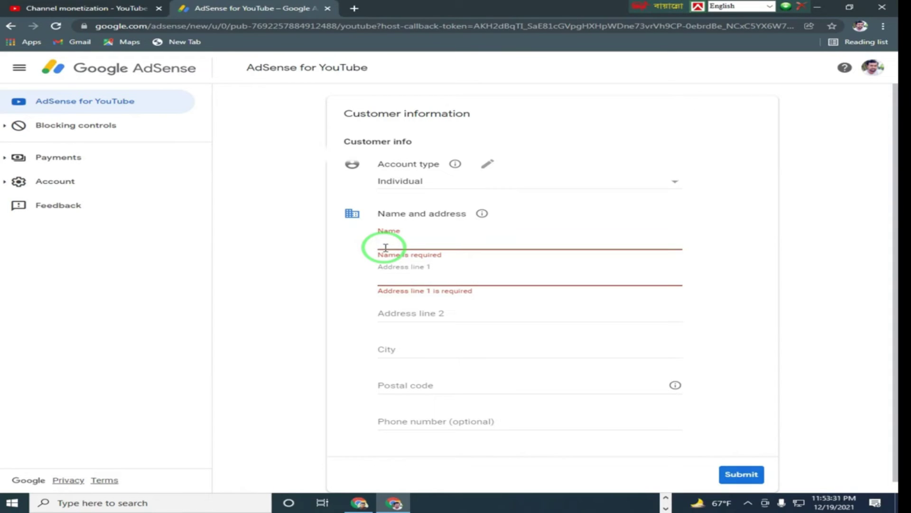
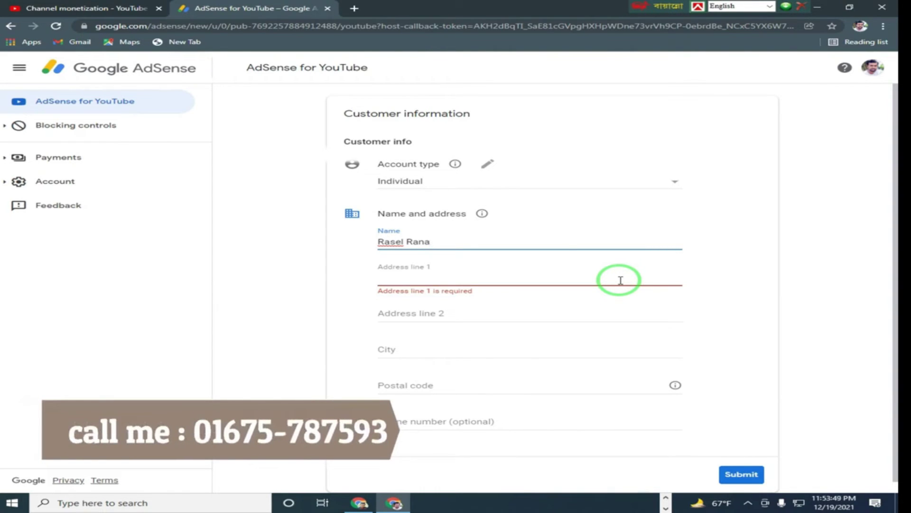
Step: Enter the payee's street address in Address line 1
left_click(426, 281)
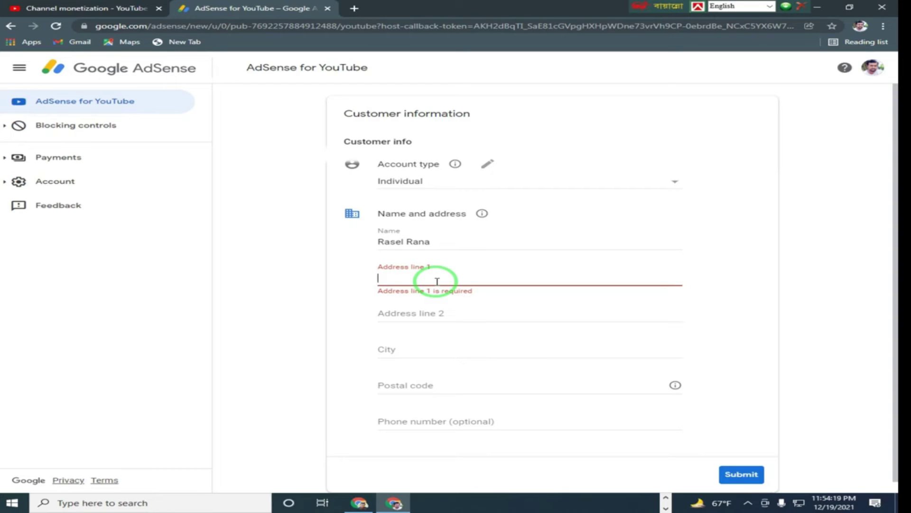
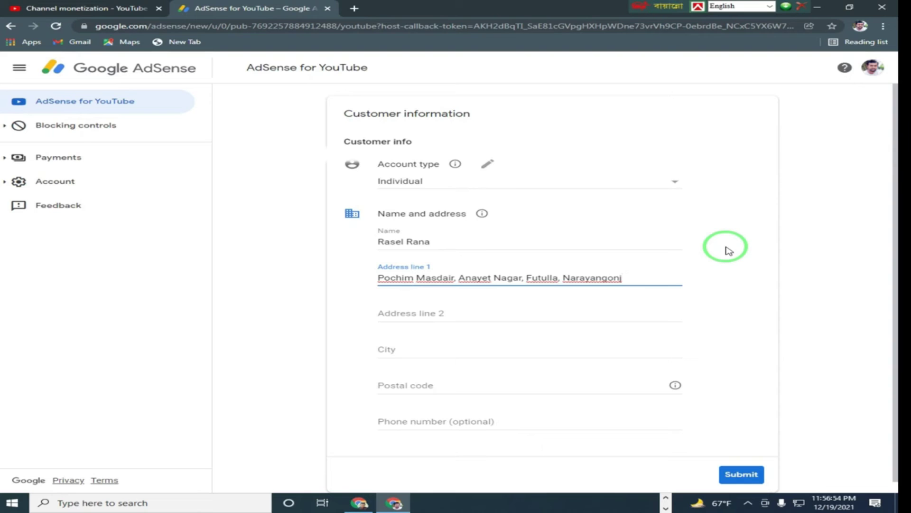
Step: Fill the City field by pasting the town name copied from the address line
left_click(415, 350)
left_click_drag(562, 279, 622, 280)
key("ctrl+c")
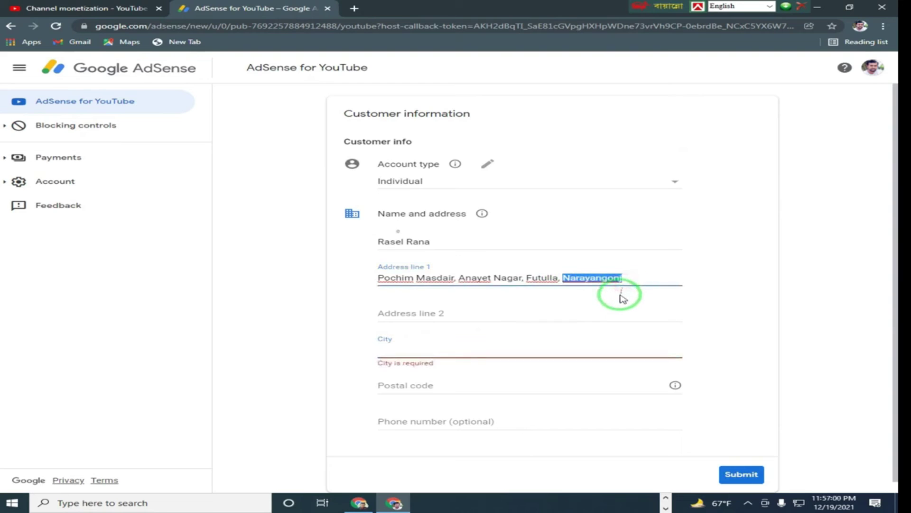
left_click(408, 350)
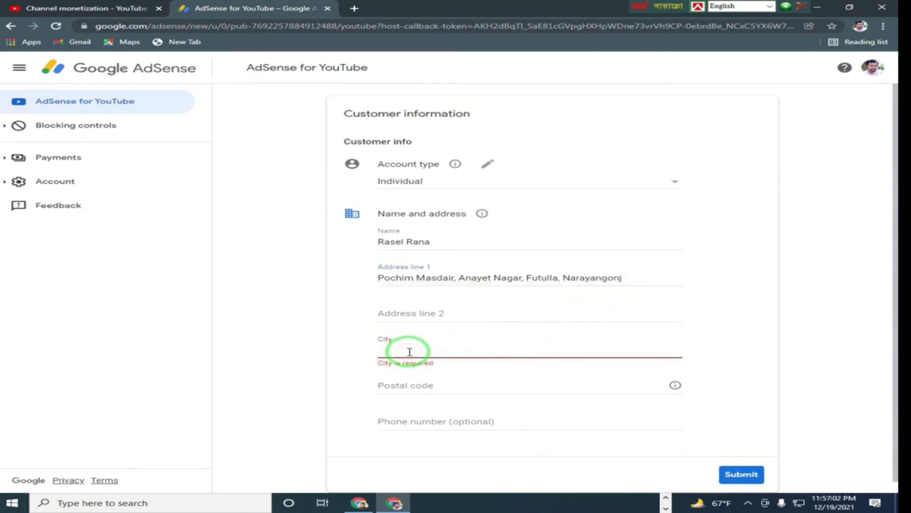
right_click(424, 349)
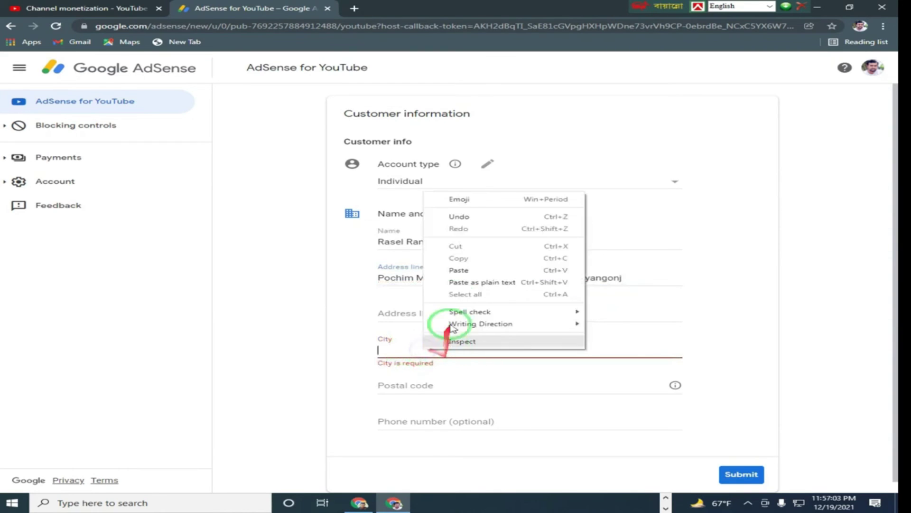
left_click(460, 267)
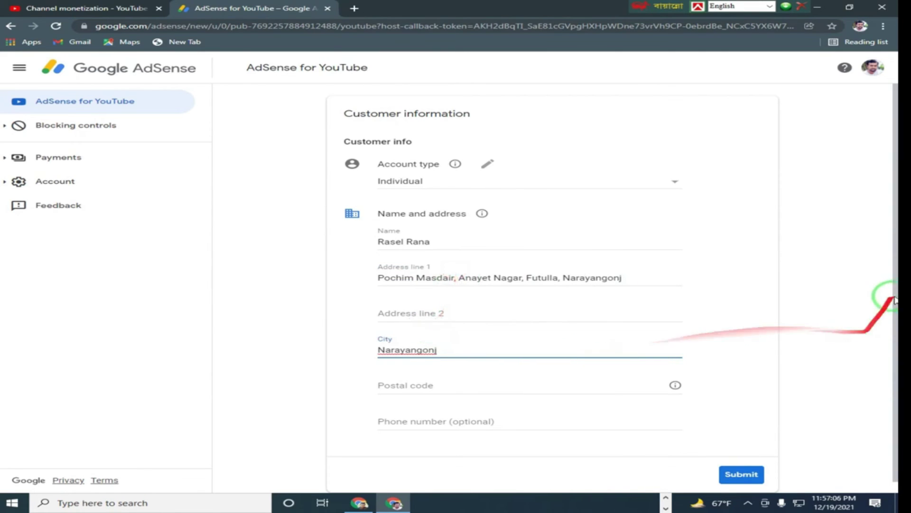
Step: Enter the postal code in the Postal code field
scroll(894, 338, "down", 1)
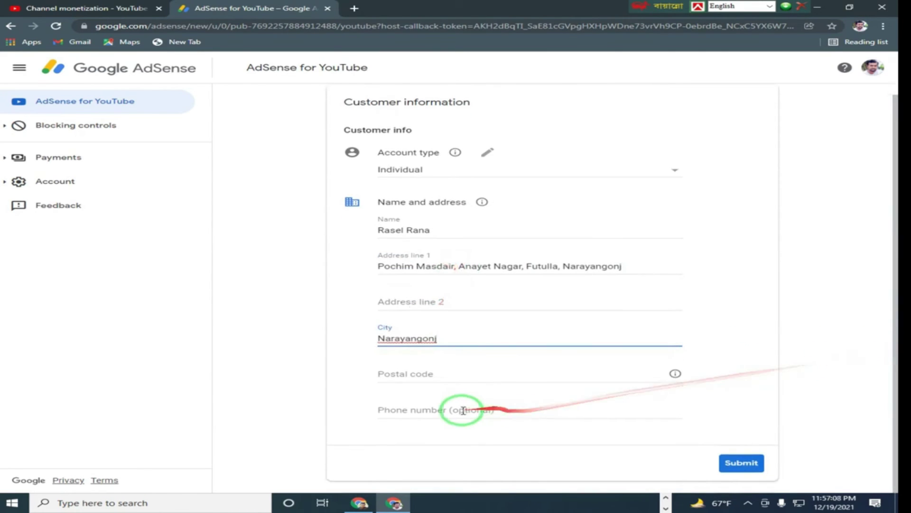
left_click(429, 372)
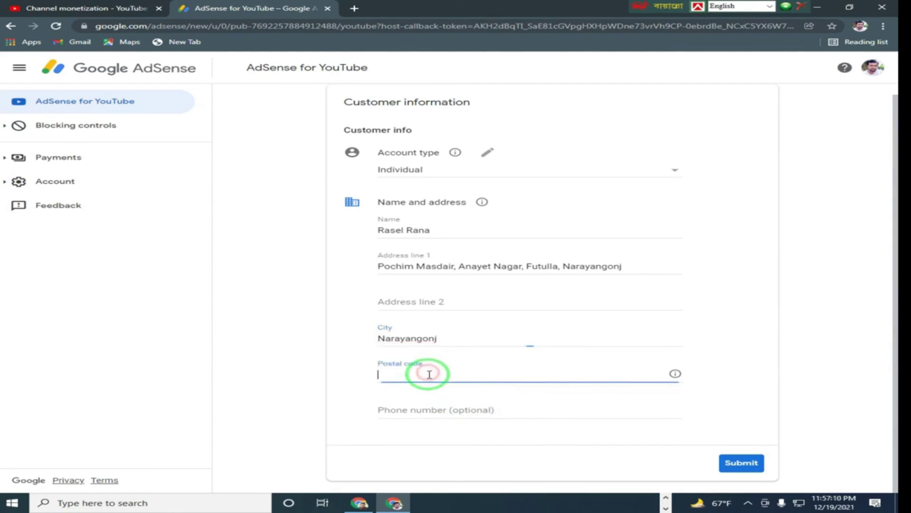
type("1421")
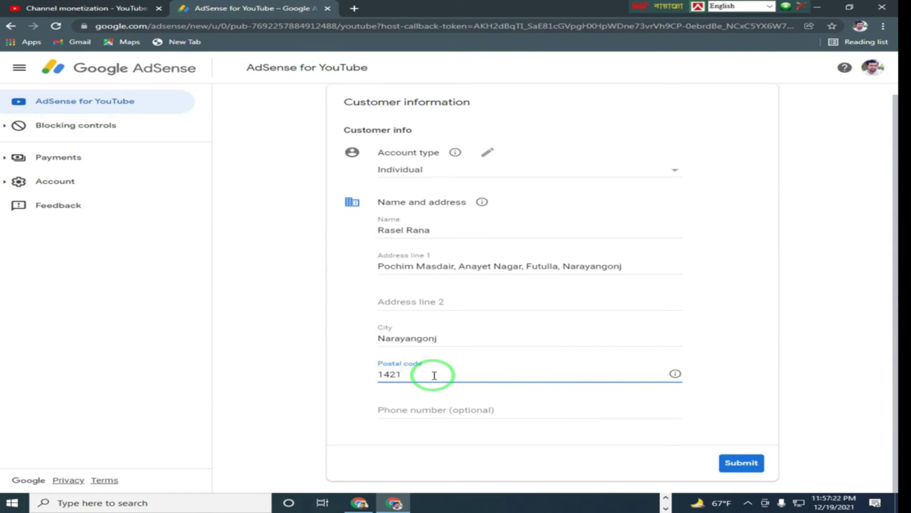
Step: Enter the contact phone number in the Phone number field
left_click(423, 409)
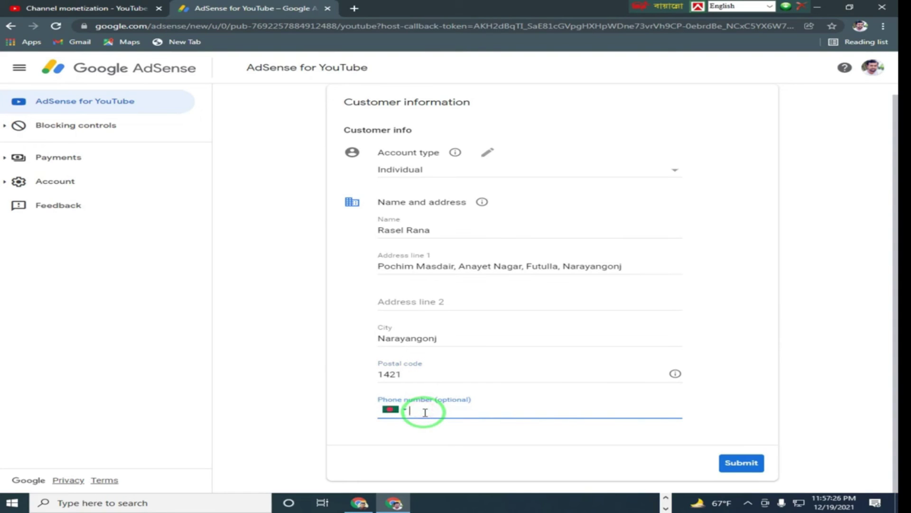
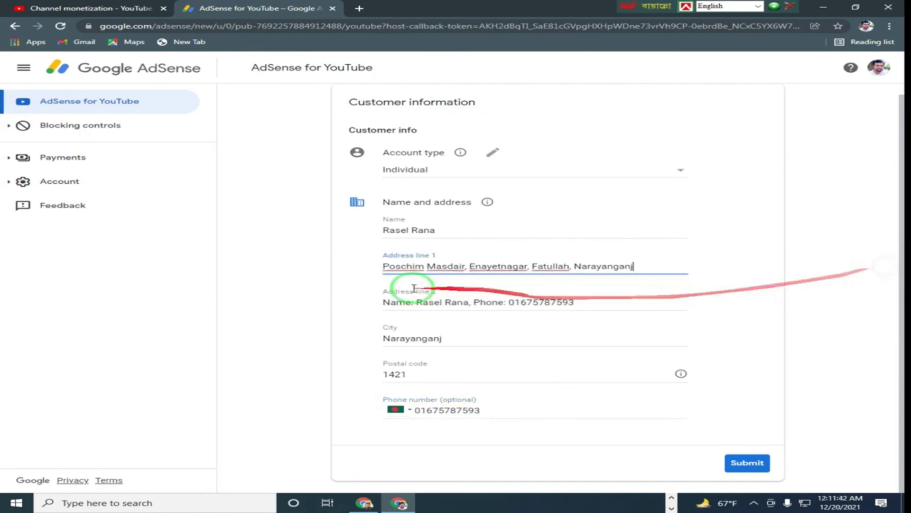
Step: Submit the completed customer information form
left_click_drag(407, 283, 595, 291)
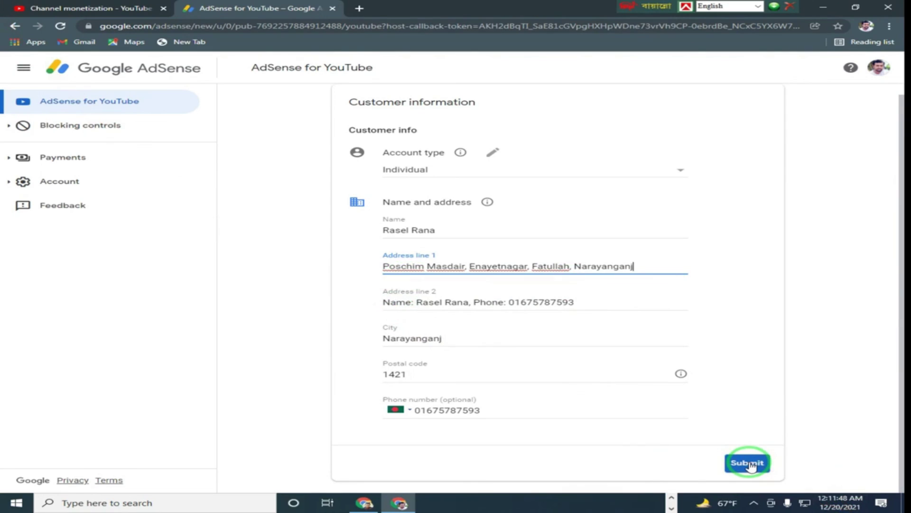
left_click(750, 467)
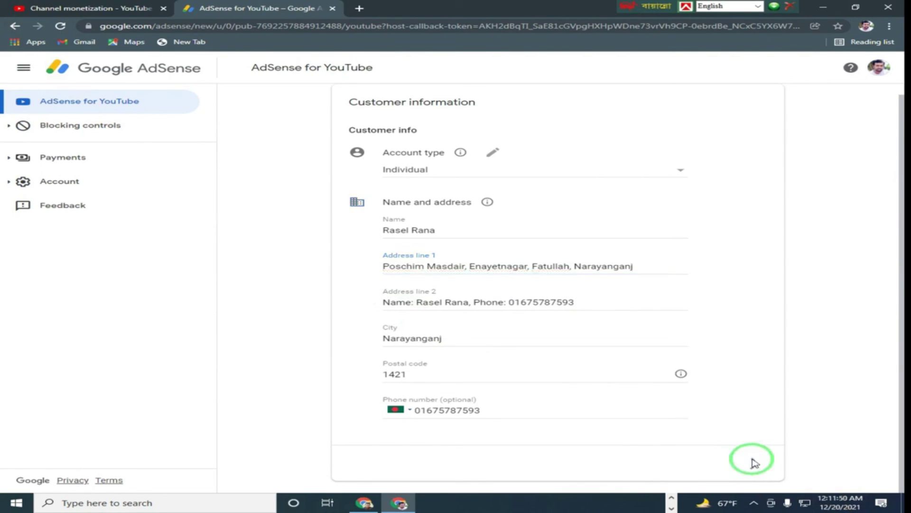